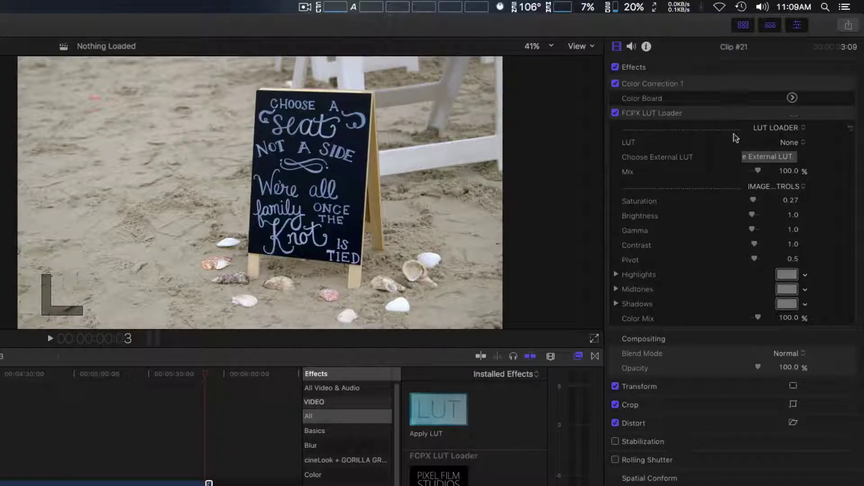
Step: Open the external LUT file browser, look through the LUTs folder, and cancel without loading a file
{"action": "left_click", "coordinate": [767, 161]}
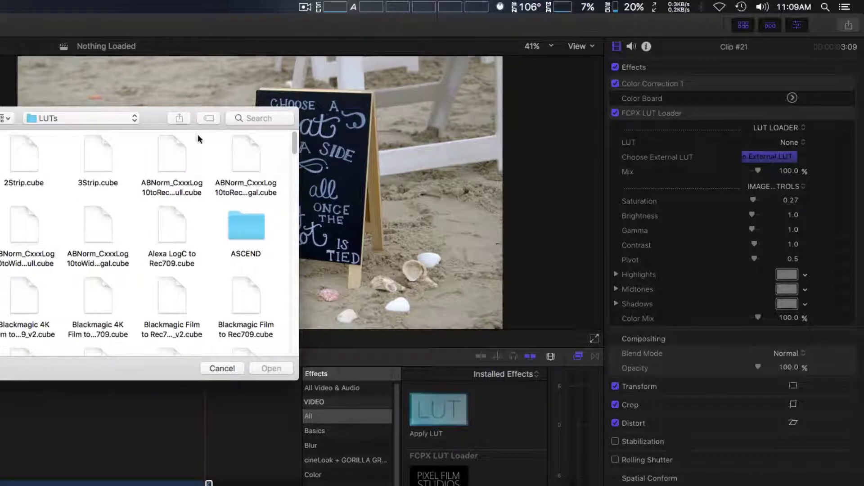
{"action": "left_click_drag", "start_coordinate": [150, 116], "coordinate": [346, 207]}
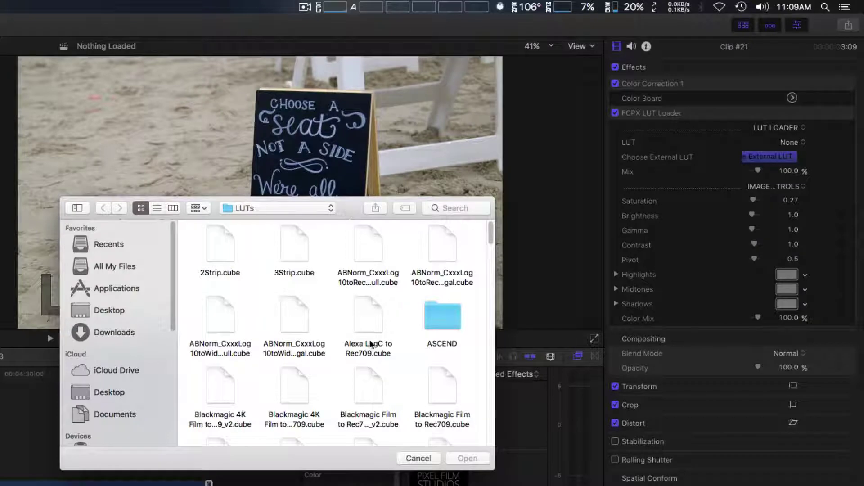
{"action": "scroll", "coordinate": [360, 349], "scroll_direction": "down", "scroll_amount": 5}
{"action": "scroll", "coordinate": [361, 350], "scroll_direction": "up", "scroll_amount": 5}
{"action": "left_click", "coordinate": [423, 458]}
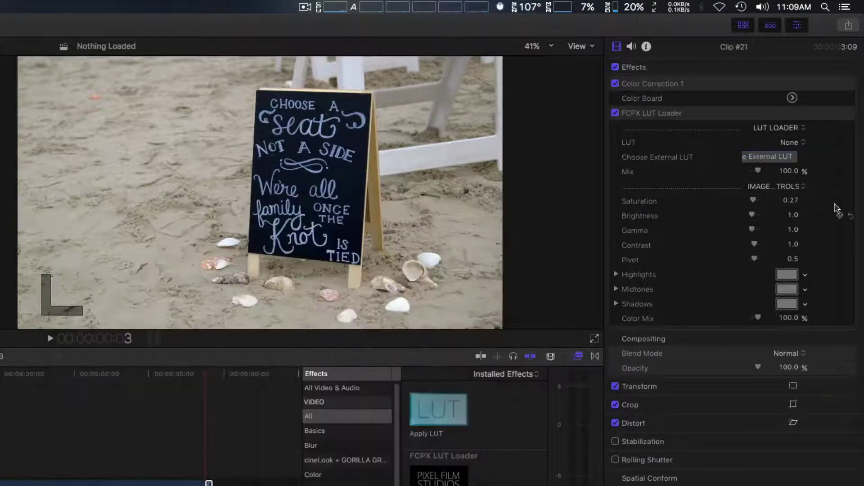
{"action": "left_click", "coordinate": [792, 143]}
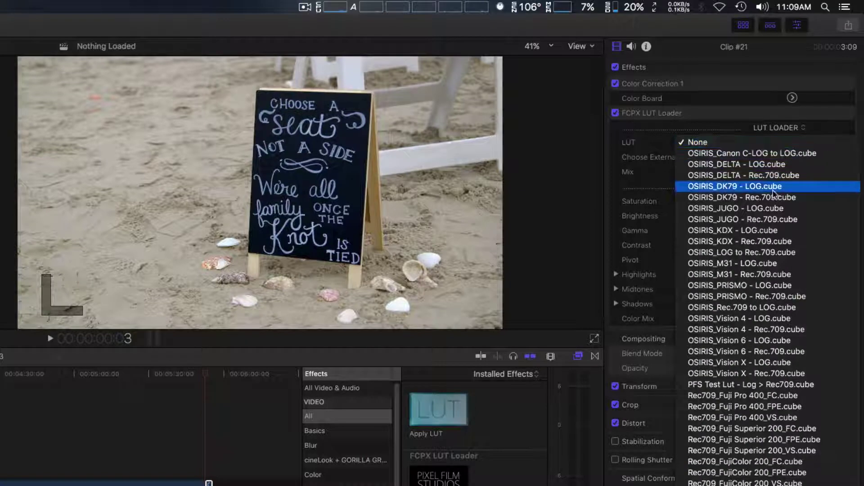
{"action": "scroll", "coordinate": [739, 268], "scroll_direction": "down", "scroll_amount": 3}
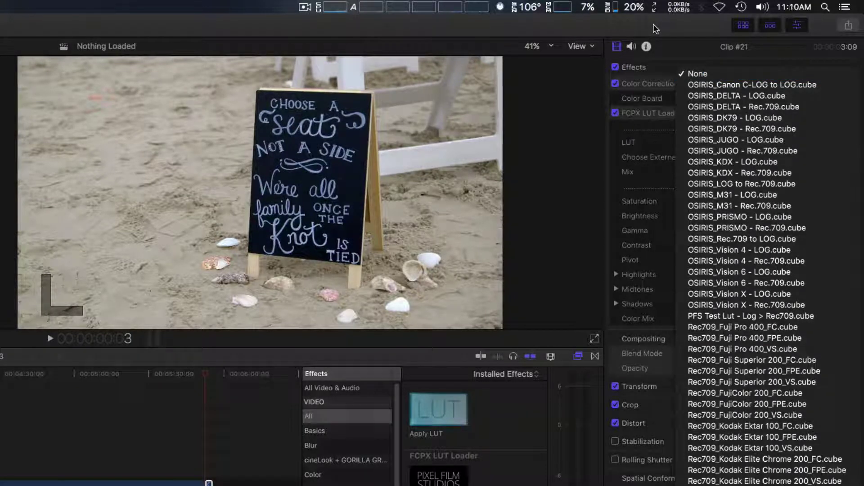
{"action": "key", "text": "Escape"}
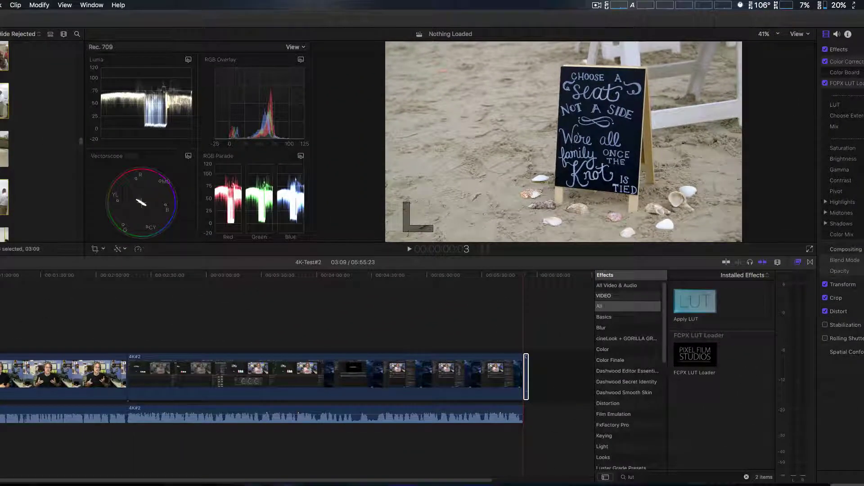
Step: Hide Final Cut Pro and open a Finder window showing this Mac's drives
{"action": "key", "text": "F11"}
{"action": "mouse_move", "coordinate": [133, 484]}
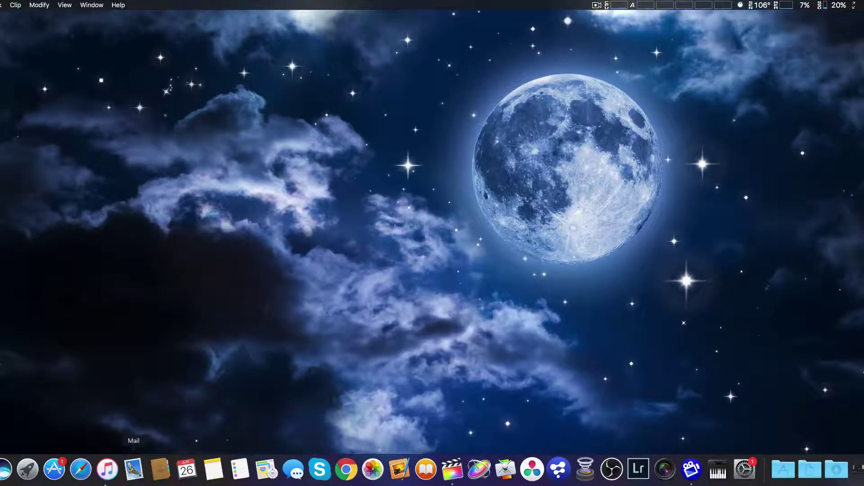
{"action": "left_click", "coordinate": [6, 469]}
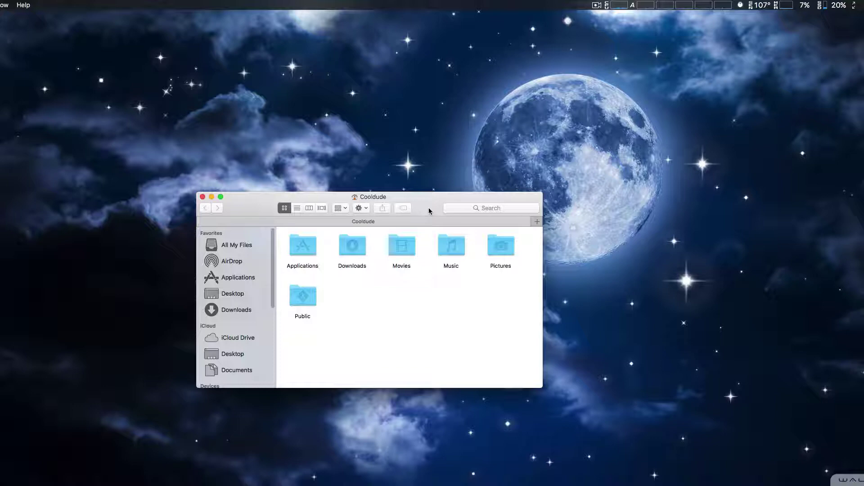
{"action": "scroll", "coordinate": [246, 378], "scroll_direction": "down", "scroll_amount": 5}
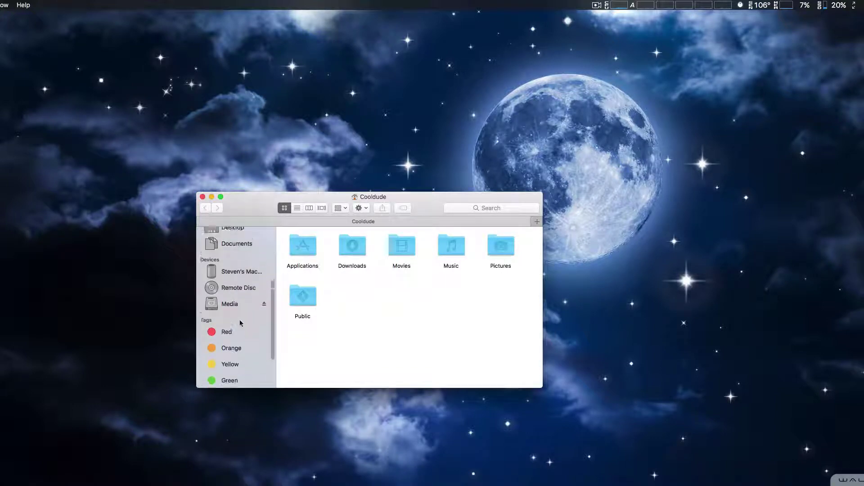
{"action": "left_click", "coordinate": [240, 273]}
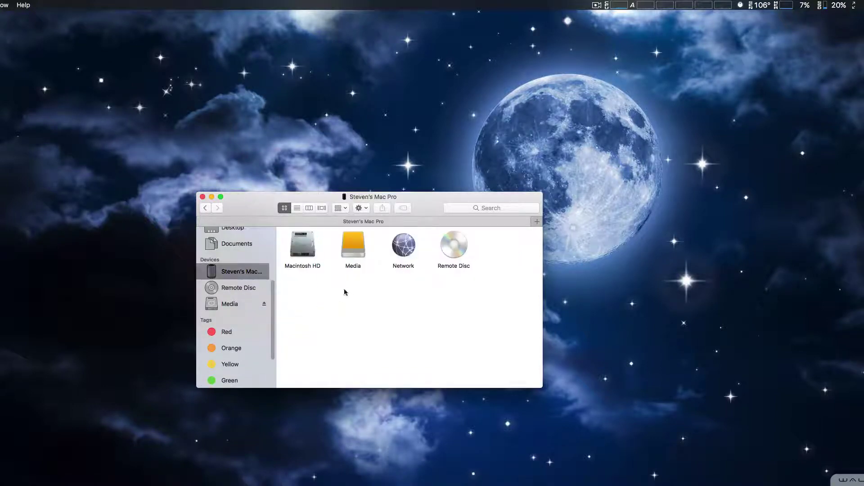
Step: Go to Macintosh HD > Library > Plug-ins > FxPlug
{"action": "double_click", "coordinate": [304, 252]}
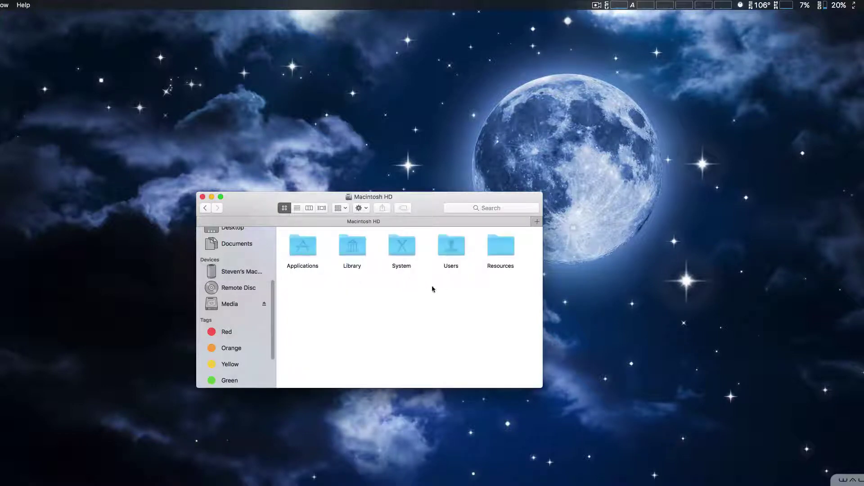
{"action": "double_click", "coordinate": [352, 246]}
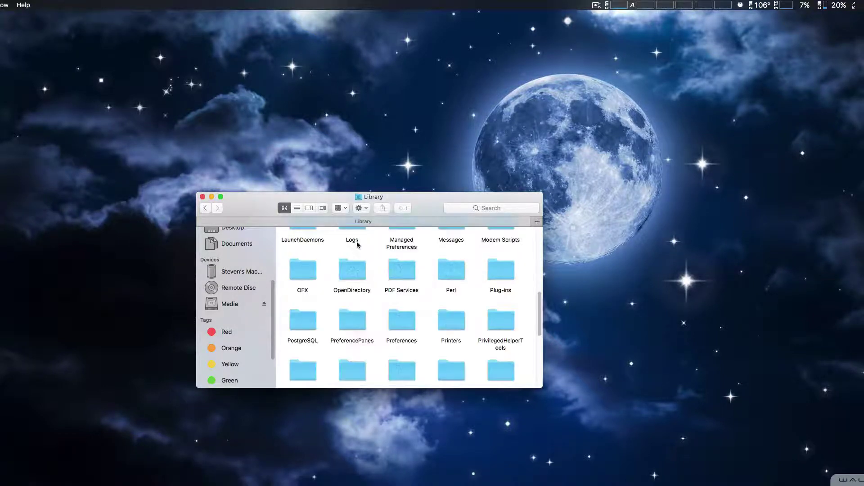
{"action": "double_click", "coordinate": [499, 272]}
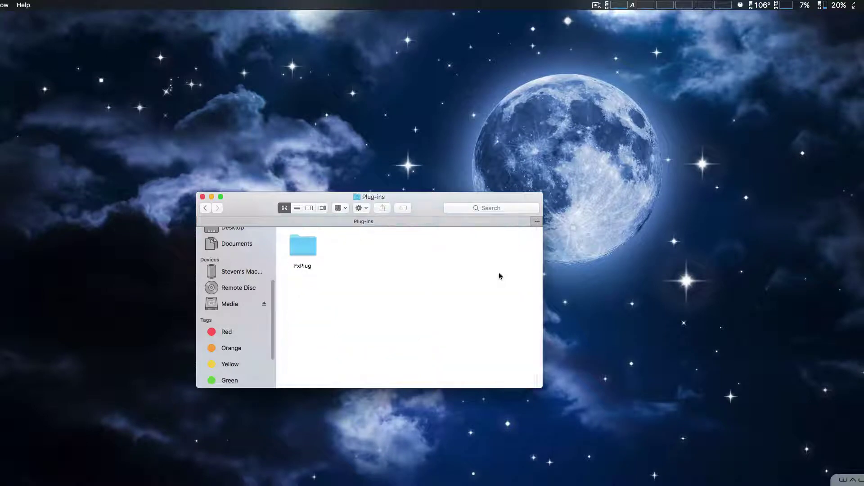
{"action": "double_click", "coordinate": [303, 247]}
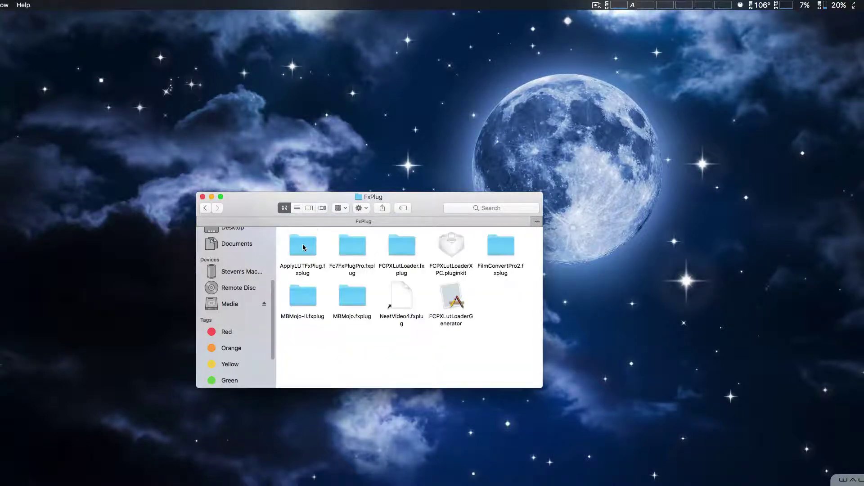
Step: Open the FCPXLutLoader.fxplug package, then its Contents and Resources folders
{"action": "left_click", "coordinate": [401, 248]}
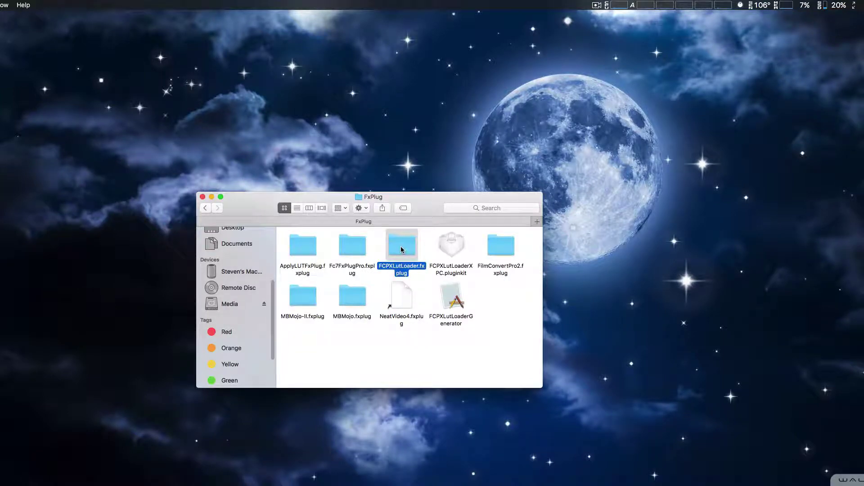
{"action": "double_click", "coordinate": [401, 248]}
{"action": "left_click", "coordinate": [304, 253]}
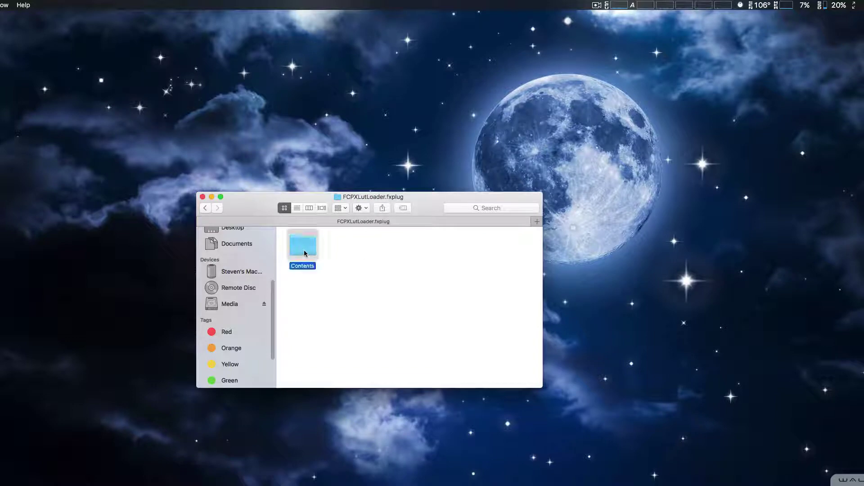
{"action": "double_click", "coordinate": [304, 253]}
{"action": "left_click", "coordinate": [447, 248]}
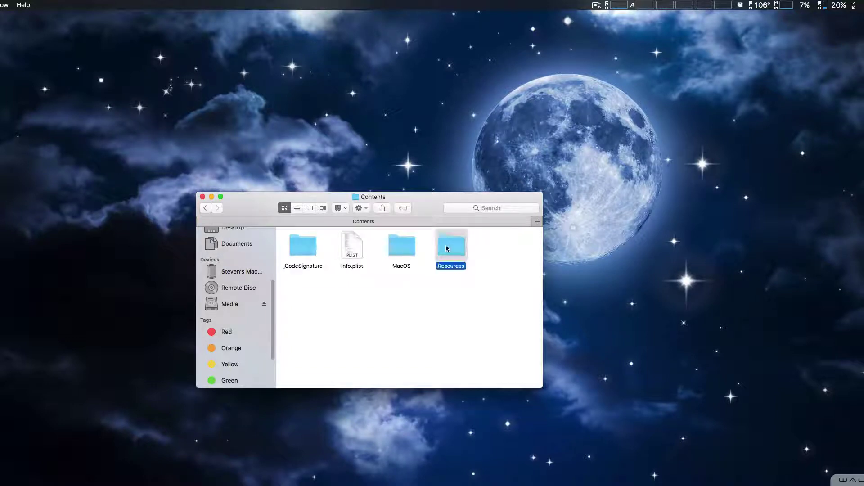
{"action": "double_click", "coordinate": [447, 249]}
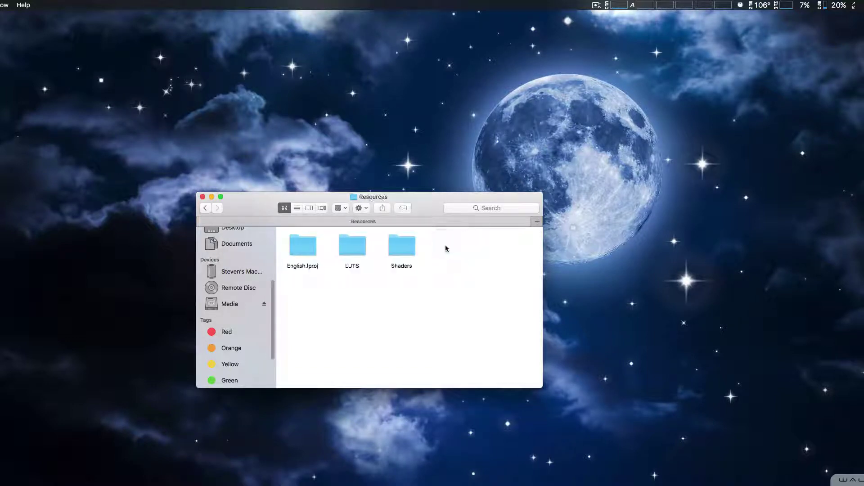
Step: Browse the LUTS folder's OSIRIS .cube files, select PFS Test Lut, then close the Finder window
{"action": "double_click", "coordinate": [350, 250]}
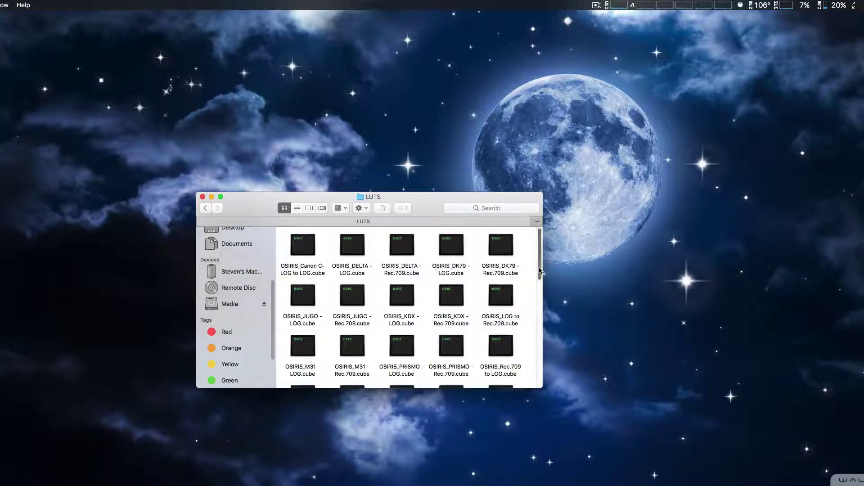
{"action": "left_click_drag", "start_coordinate": [539, 271], "coordinate": [540, 312]}
{"action": "left_click", "coordinate": [349, 285]}
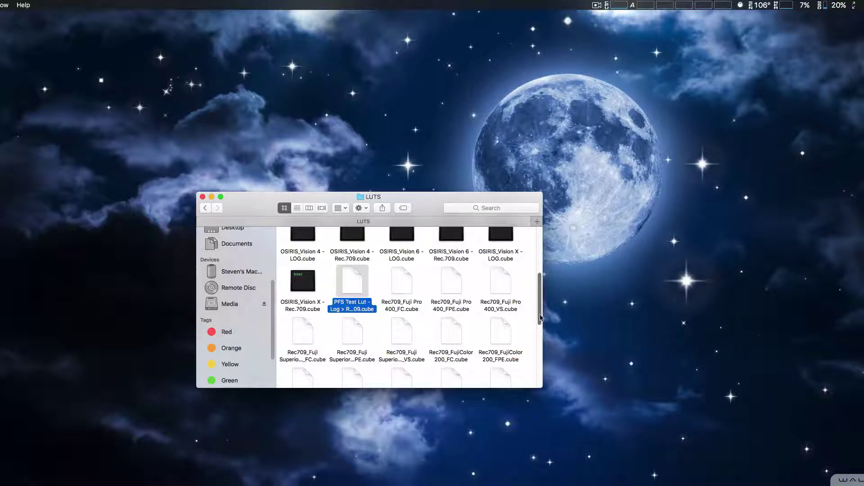
{"action": "left_click_drag", "start_coordinate": [540, 317], "coordinate": [541, 258]}
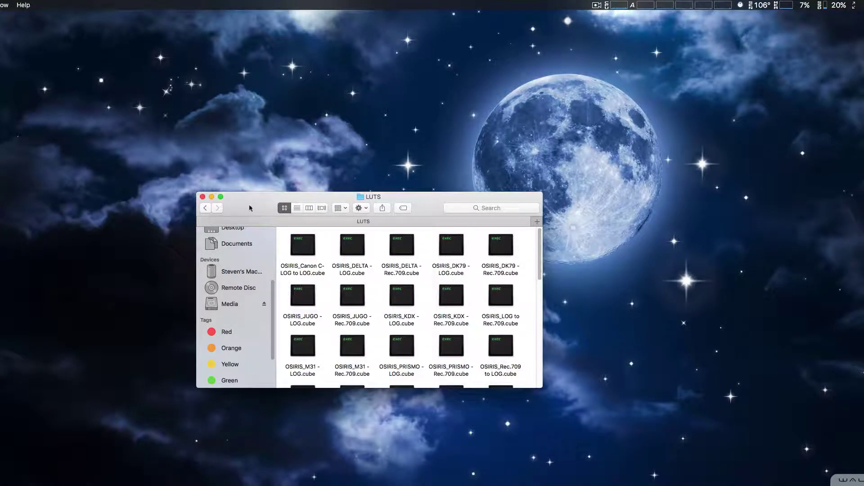
{"action": "left_click", "coordinate": [203, 196]}
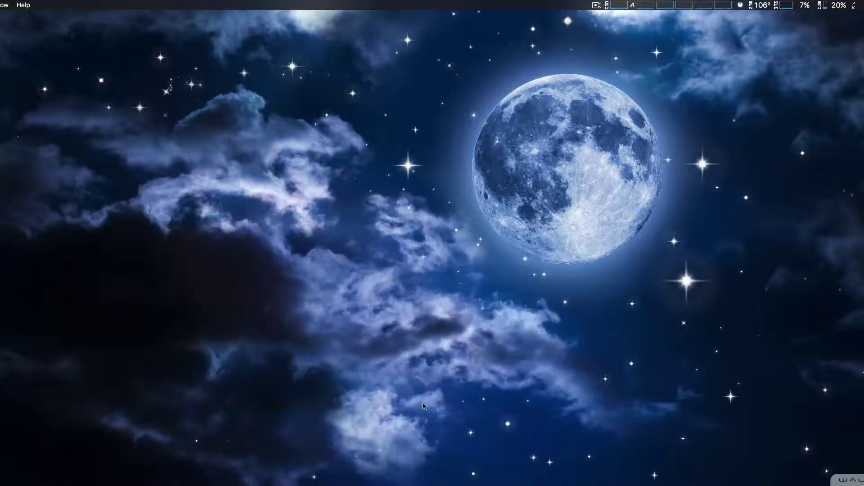
Step: Back in Final Cut Pro, set the LUT Loader's LUT to OSIRIS_Vision 6 - Rec.709.cube
{"action": "left_click", "coordinate": [855, 470]}
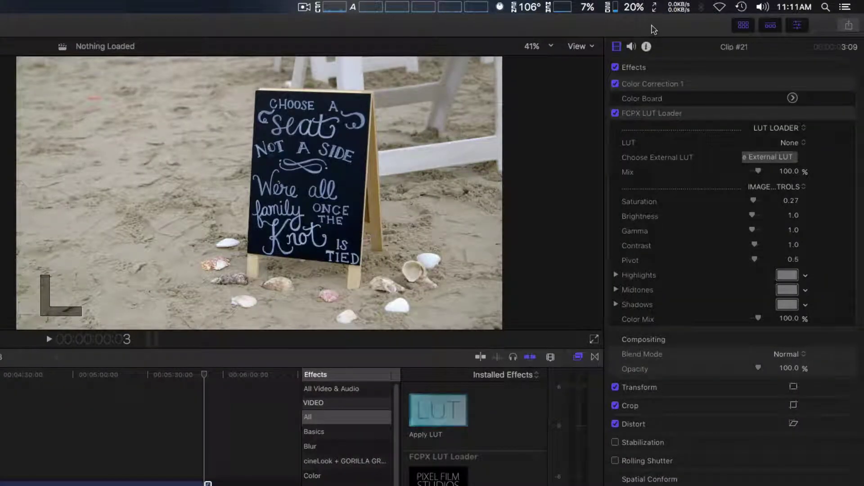
{"action": "left_click", "coordinate": [794, 143]}
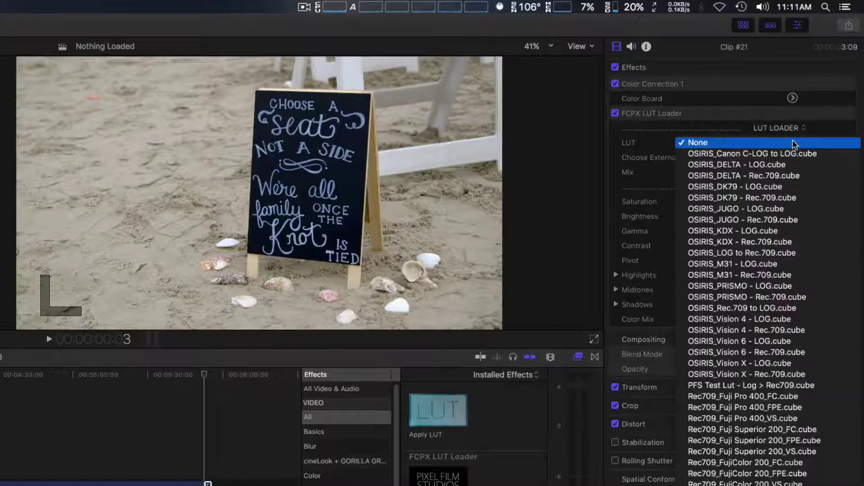
{"action": "scroll", "coordinate": [767, 297], "scroll_direction": "down", "scroll_amount": 3}
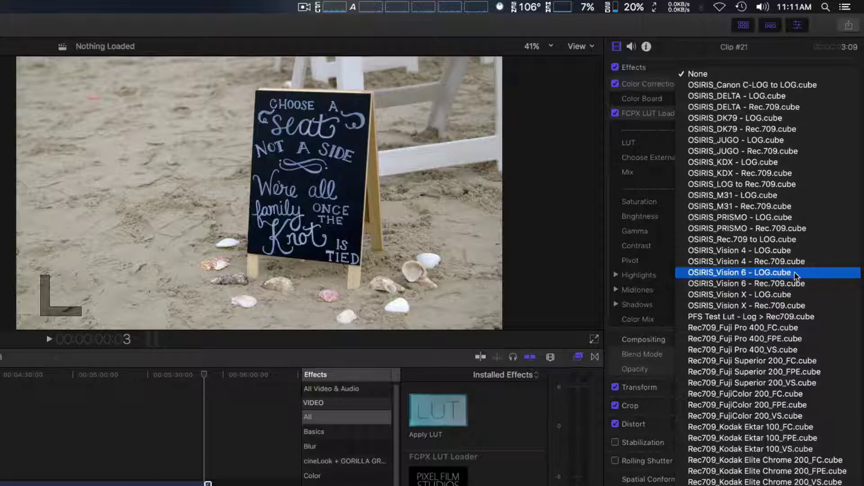
{"action": "left_click", "coordinate": [815, 284]}
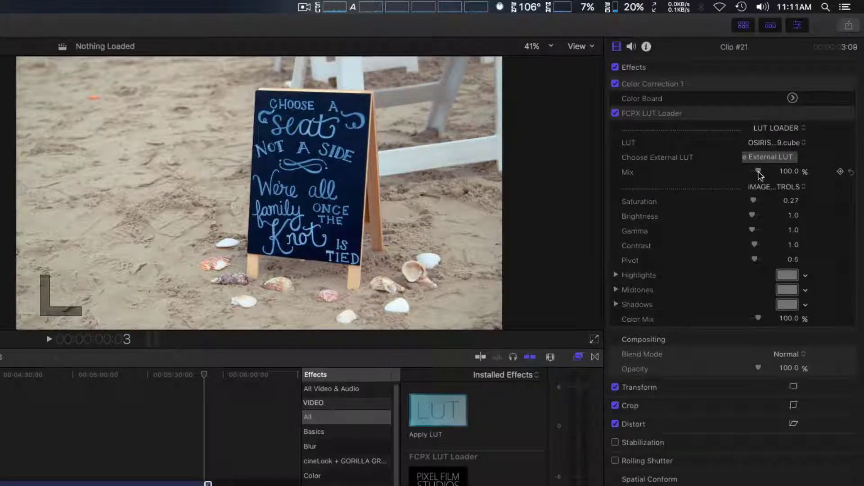
{"action": "mouse_move", "coordinate": [760, 176]}
{"action": "left_mouse_down"}
{"action": "mouse_move", "coordinate": [750, 176]}
{"action": "mouse_move", "coordinate": [762, 176]}
{"action": "left_mouse_up"}
{"action": "left_click", "coordinate": [792, 216]}
{"action": "key", "text": "Return"}
{"action": "left_click", "coordinate": [616, 275]}
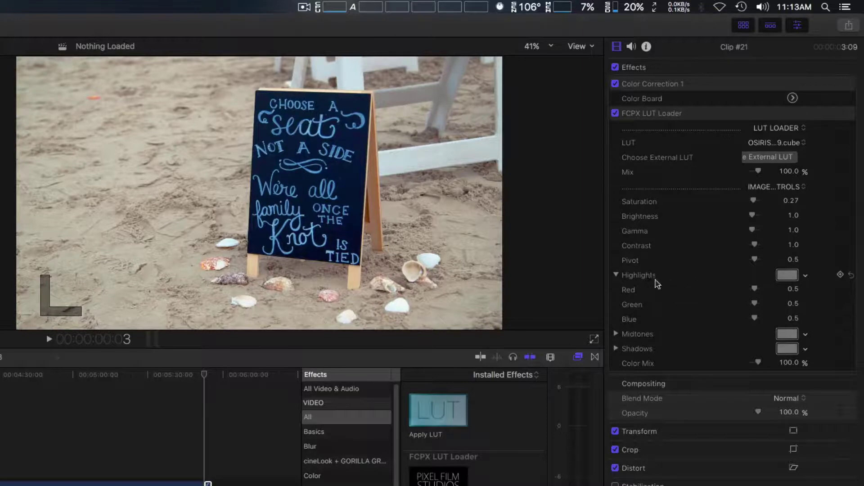
{"action": "left_click", "coordinate": [616, 276]}
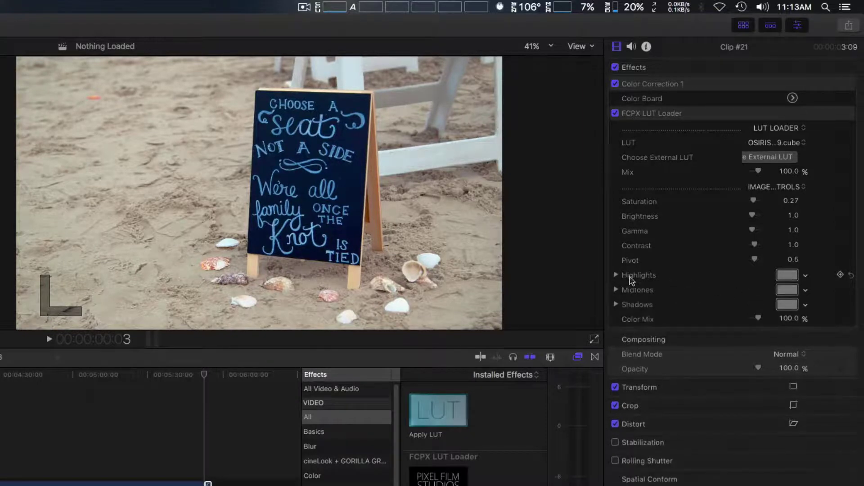
{"action": "left_click", "coordinate": [806, 276]}
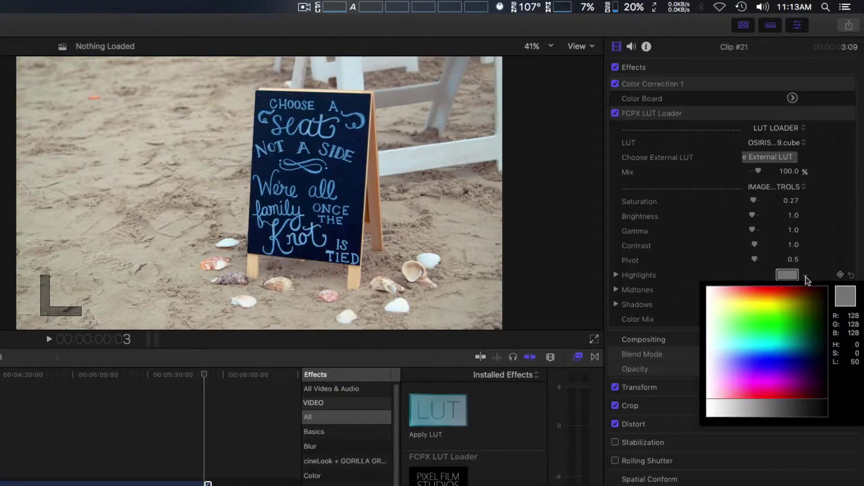
{"action": "mouse_move", "coordinate": [803, 290]}
{"action": "left_mouse_down"}
{"action": "mouse_move", "coordinate": [748, 293]}
{"action": "mouse_move", "coordinate": [736, 323]}
{"action": "mouse_move", "coordinate": [717, 328]}
{"action": "mouse_move", "coordinate": [729, 303]}
{"action": "mouse_move", "coordinate": [725, 312]}
{"action": "mouse_move", "coordinate": [712, 291]}
{"action": "mouse_move", "coordinate": [727, 309]}
{"action": "mouse_move", "coordinate": [816, 284]}
{"action": "left_mouse_up"}
{"action": "left_click", "coordinate": [806, 278]}
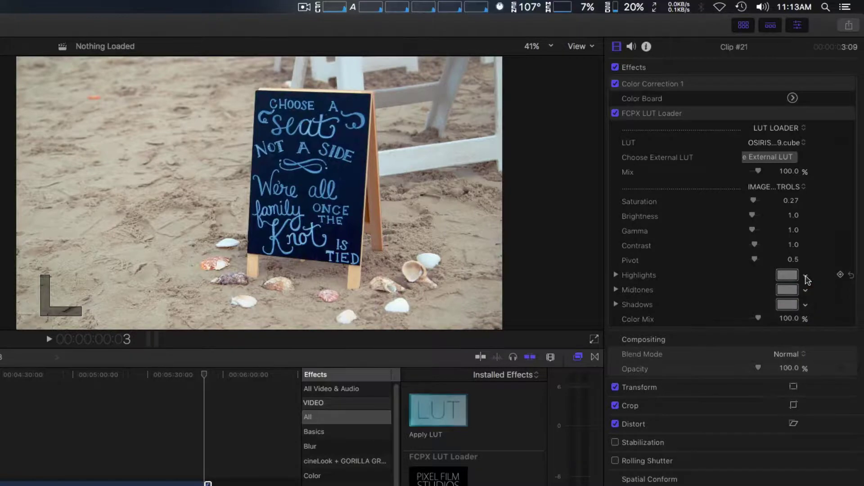